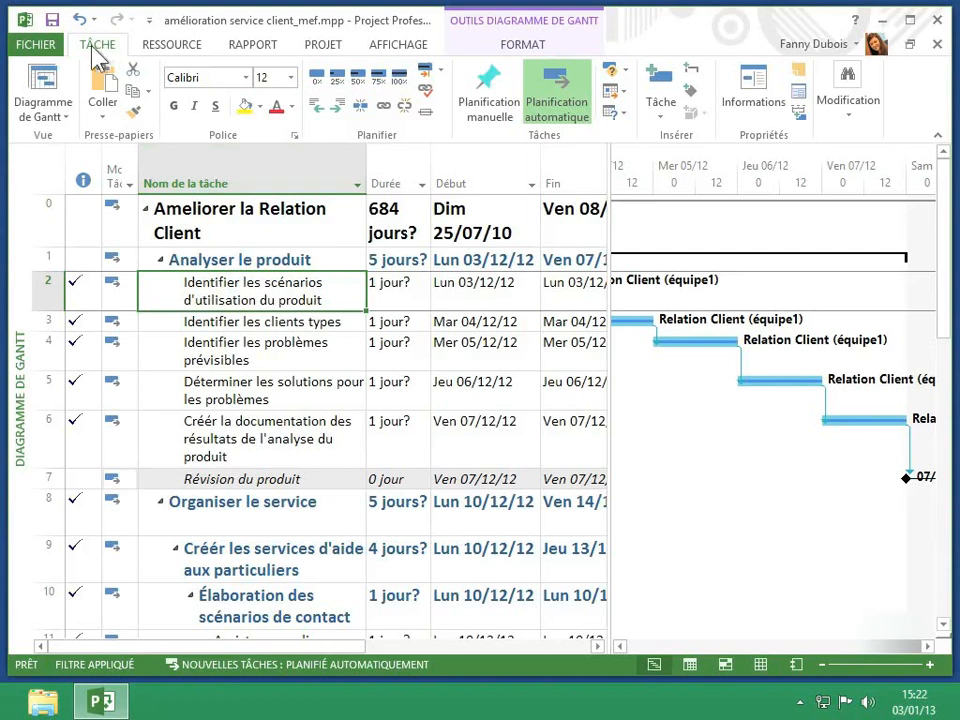
- Display the second resource's record in the Formulaire ressource view and check the form's formatting options
{"action": "left_click", "coordinate": [63, 88]}
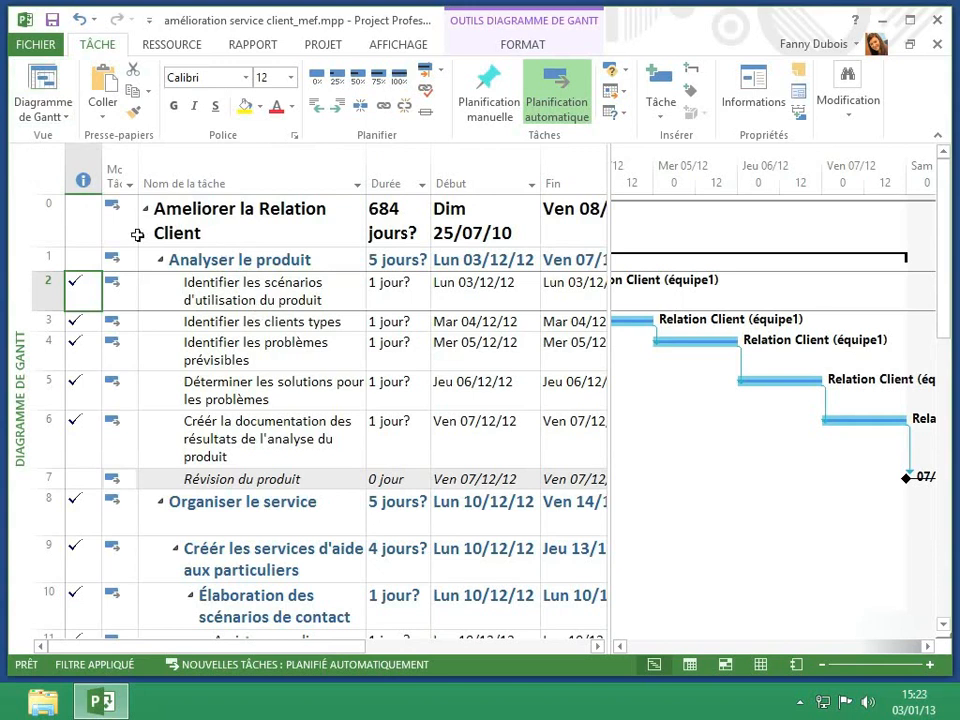
{"action": "left_click", "coordinate": [44, 117]}
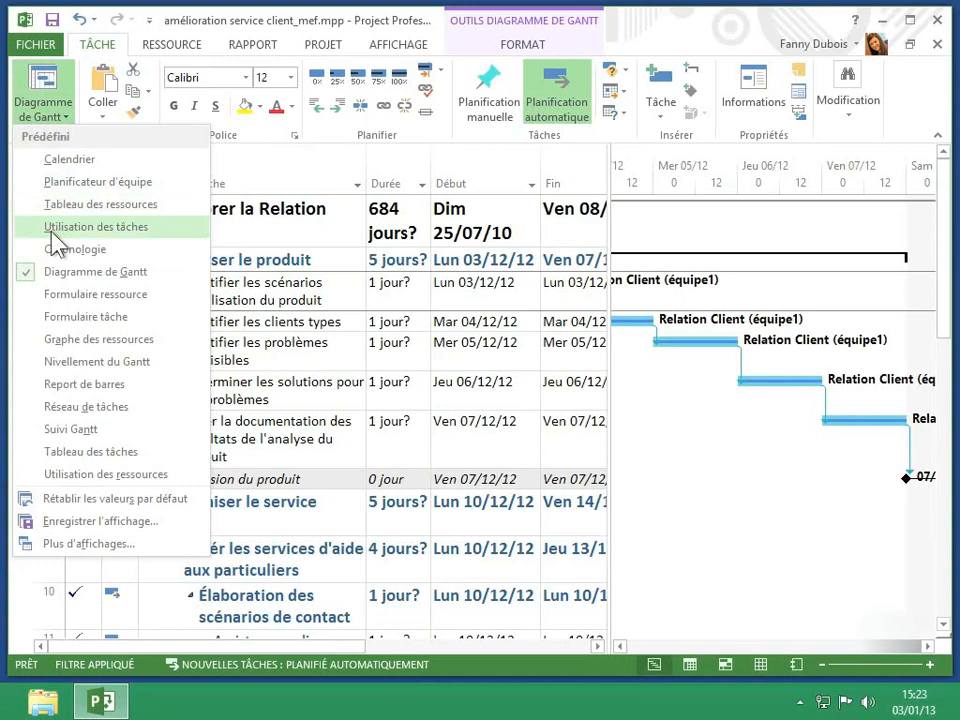
{"action": "left_click", "coordinate": [72, 303]}
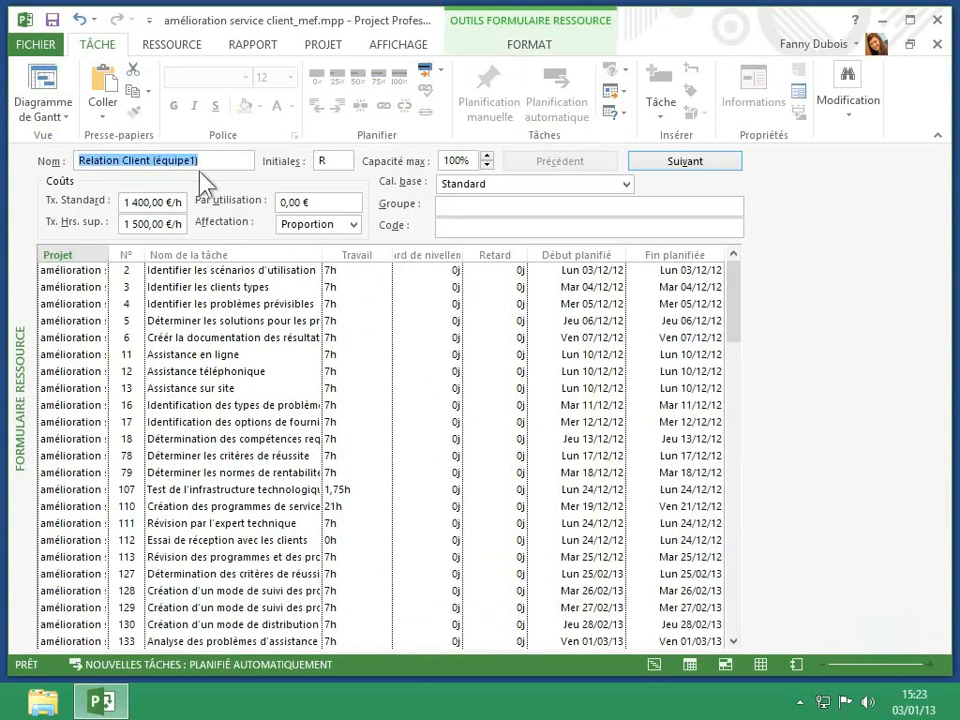
{"action": "left_click", "coordinate": [692, 168]}
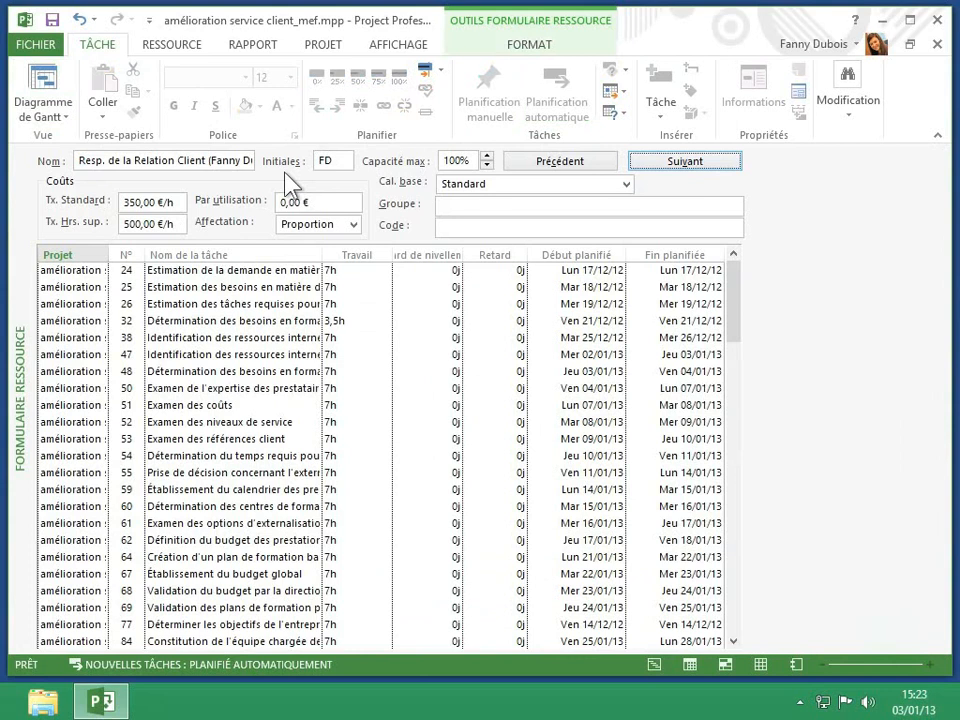
{"action": "left_click", "coordinate": [532, 47]}
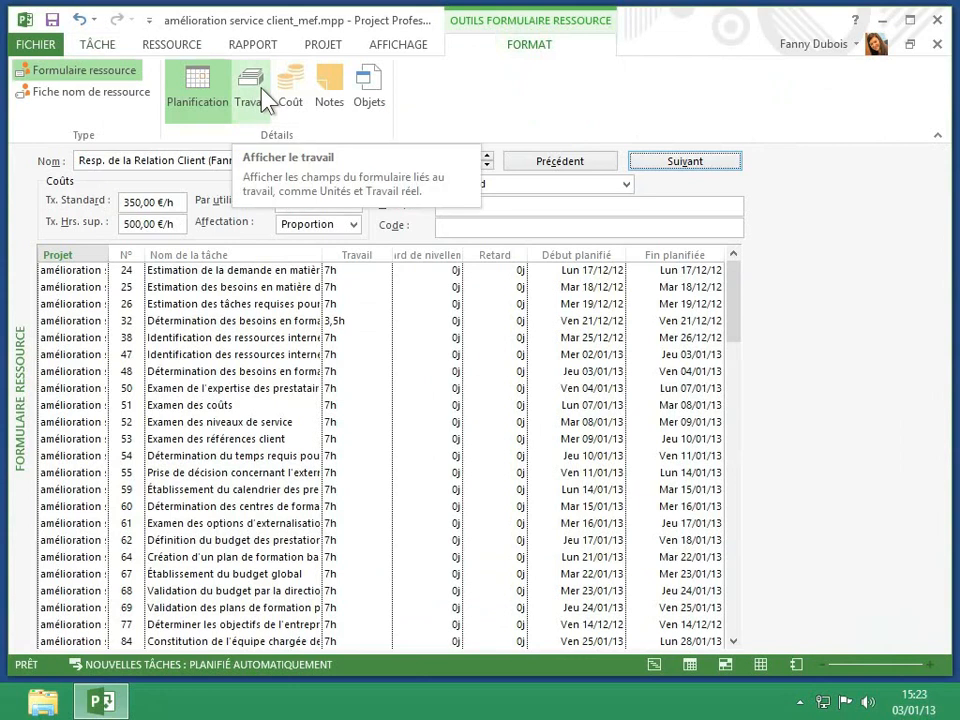
- Display the Graphe des ressources view and check the formatting options available for the graph
{"action": "left_click", "coordinate": [97, 45]}
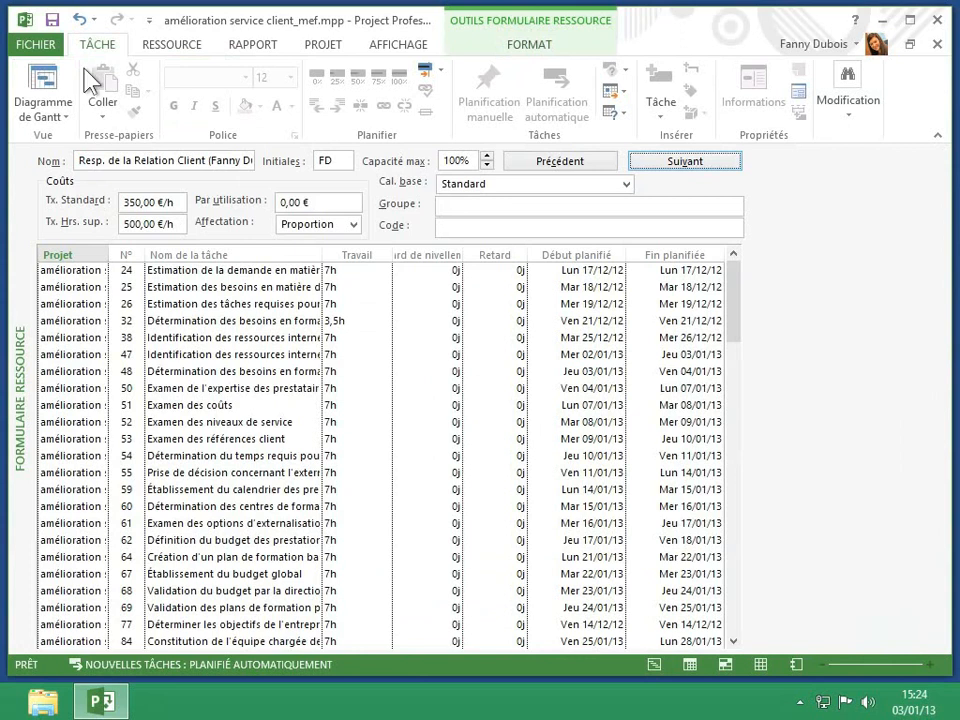
{"action": "left_click", "coordinate": [64, 119]}
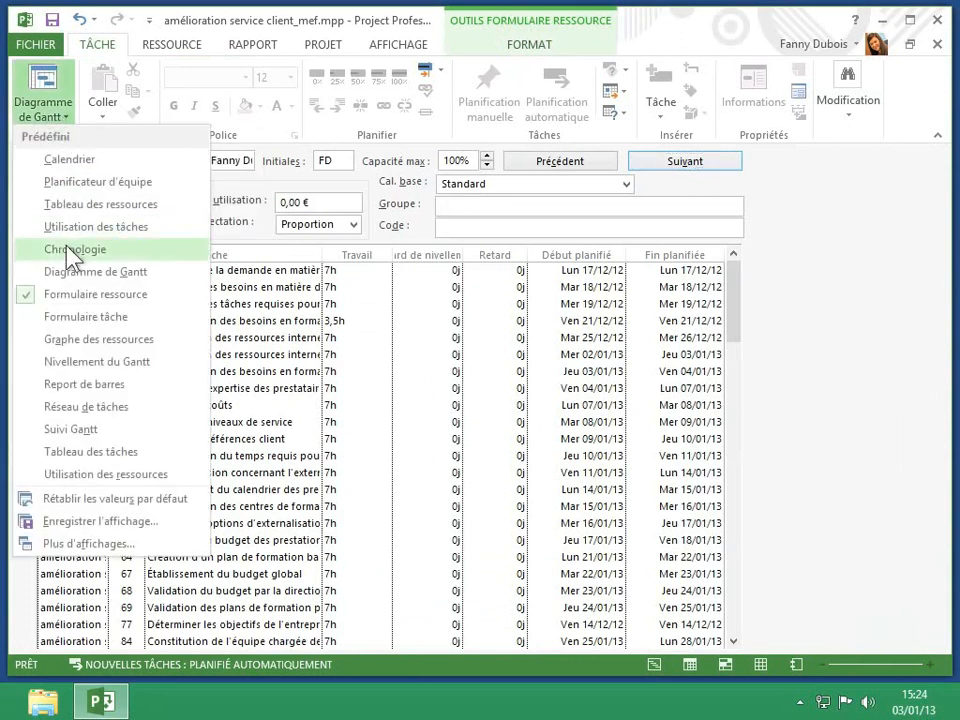
{"action": "left_click", "coordinate": [78, 342]}
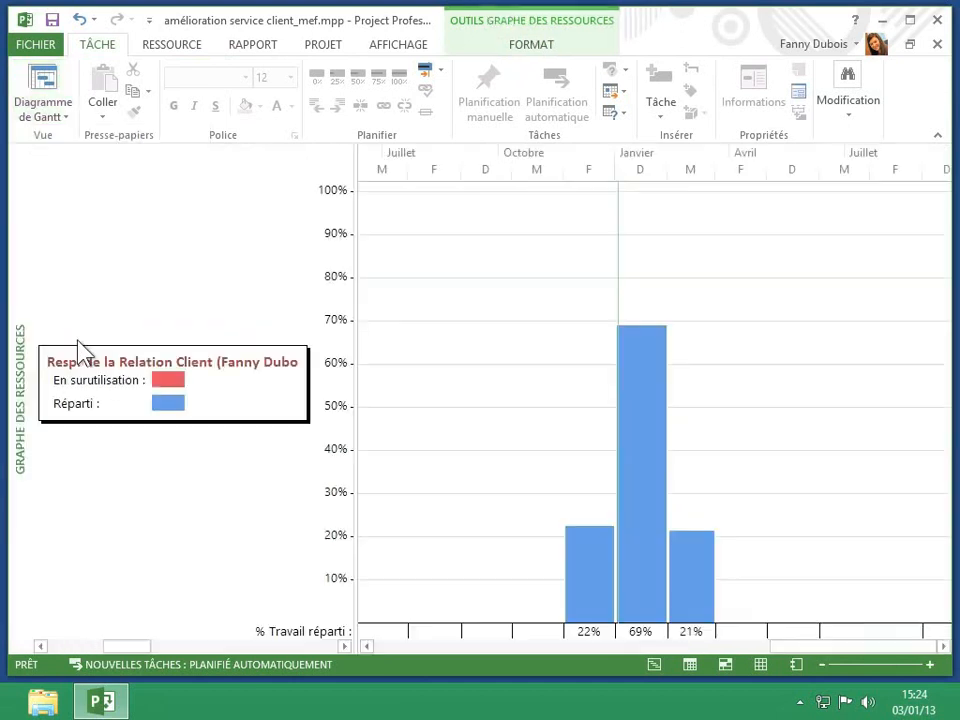
{"action": "left_click", "coordinate": [530, 48]}
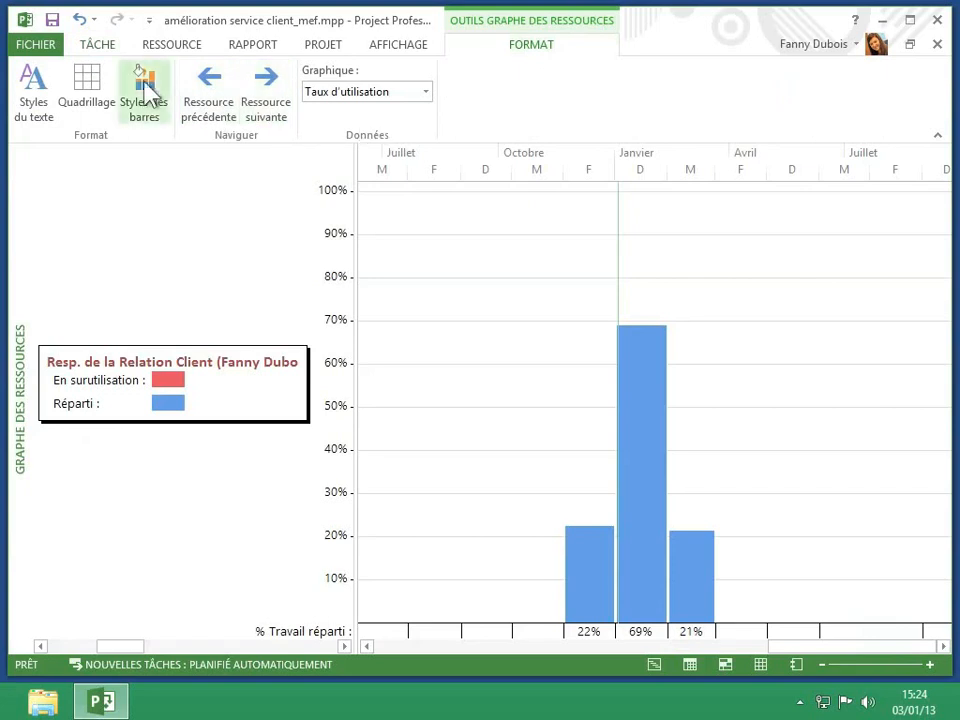
- Apply the Réseau de tâches view from the full list of available views
{"action": "left_click", "coordinate": [98, 45]}
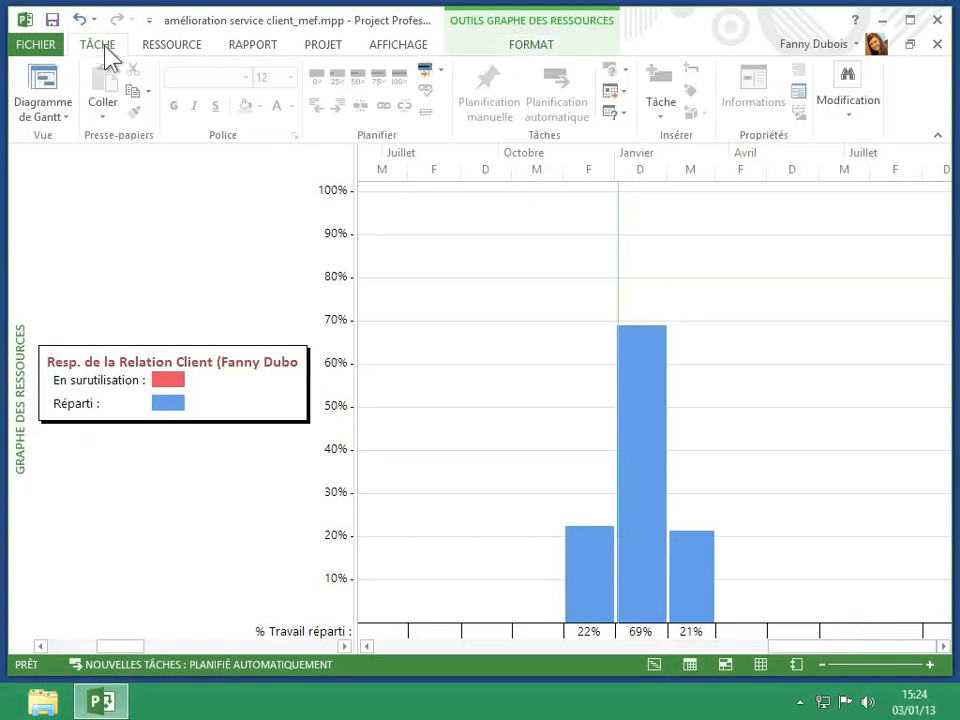
{"action": "left_click", "coordinate": [62, 113]}
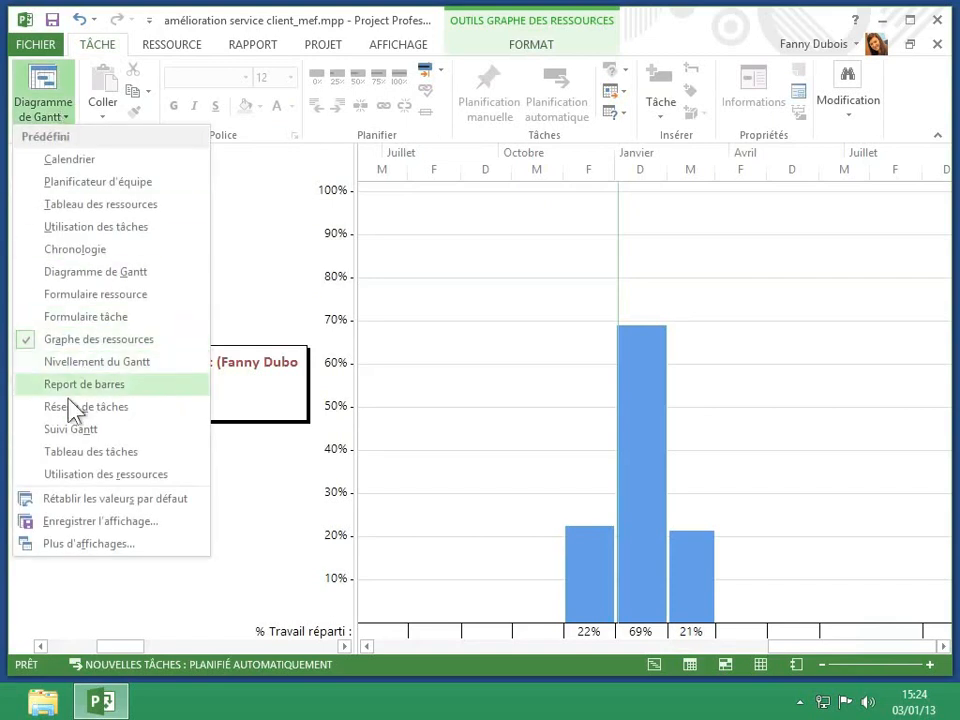
{"action": "left_click", "coordinate": [85, 545]}
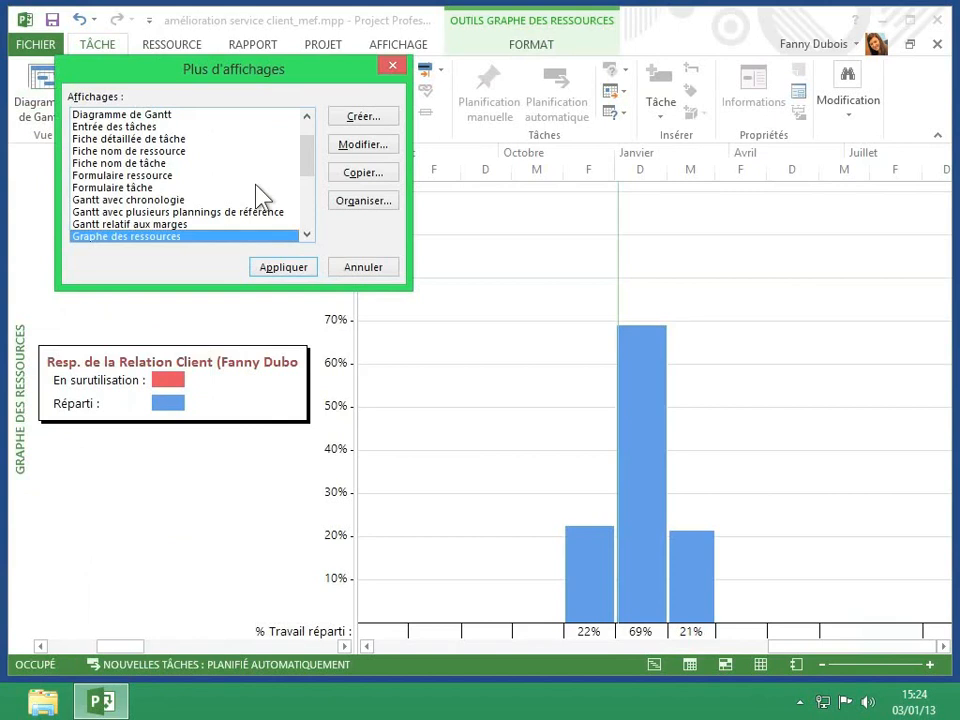
{"action": "left_click_drag", "start_coordinate": [307, 165], "coordinate": [307, 210]}
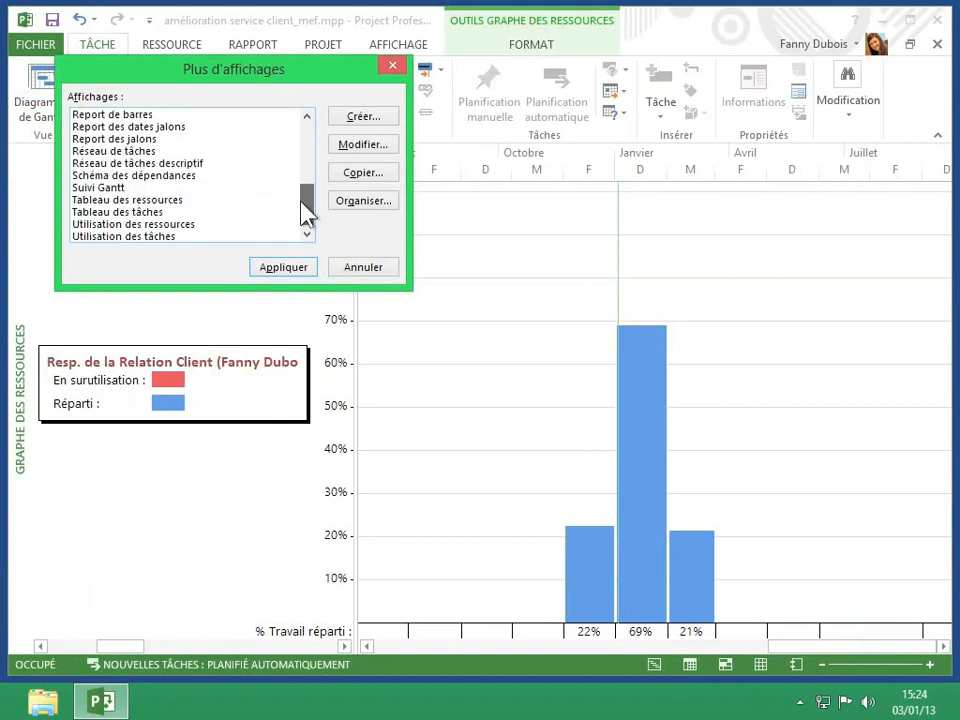
{"action": "left_click", "coordinate": [127, 151]}
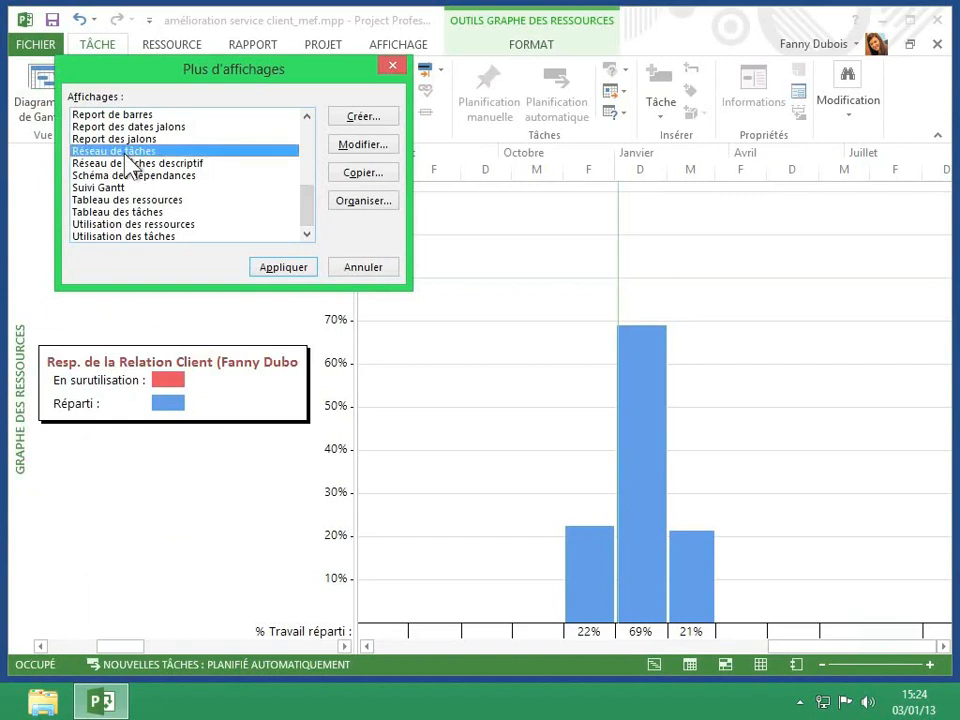
{"action": "left_click", "coordinate": [279, 268]}
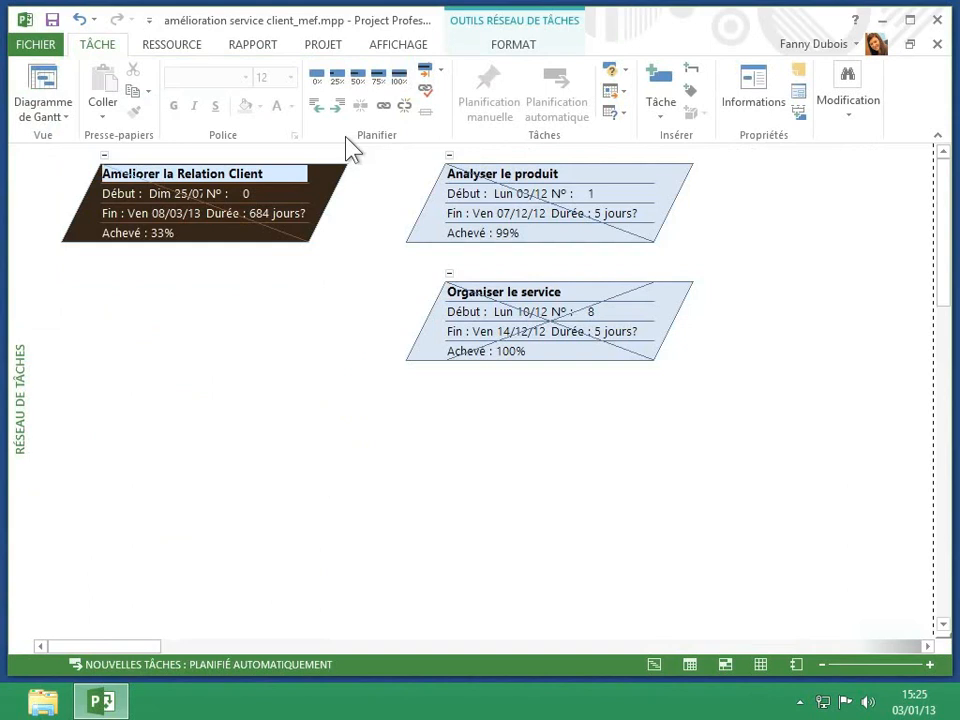
- Display the Utilisation des tâches view, followed by the Planificateur d'équipe view
{"action": "left_click", "coordinate": [399, 45]}
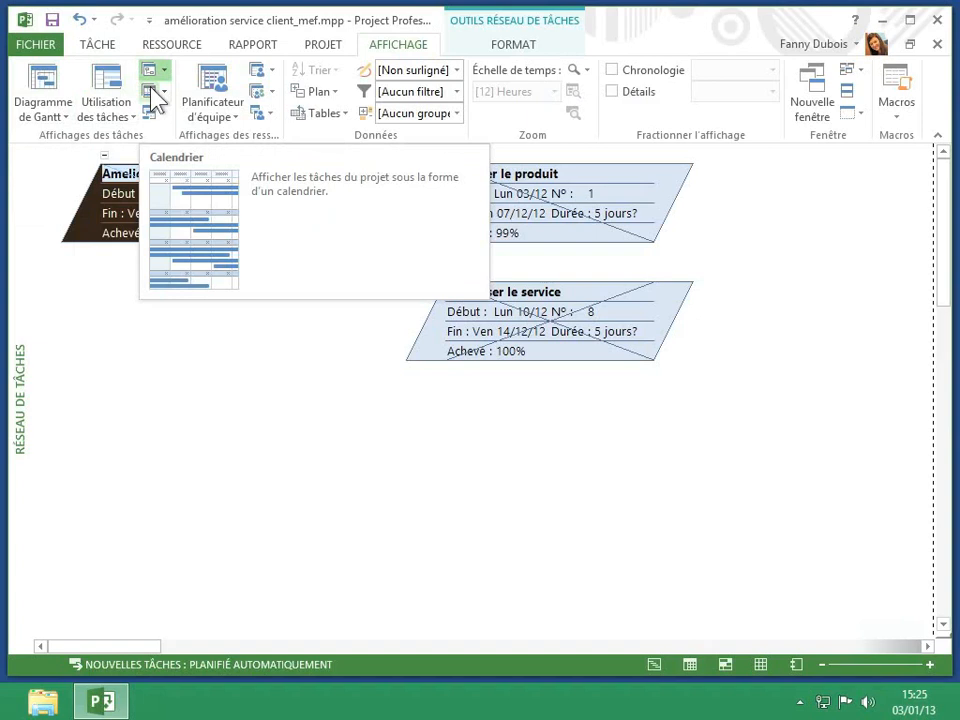
{"action": "left_click", "coordinate": [100, 92]}
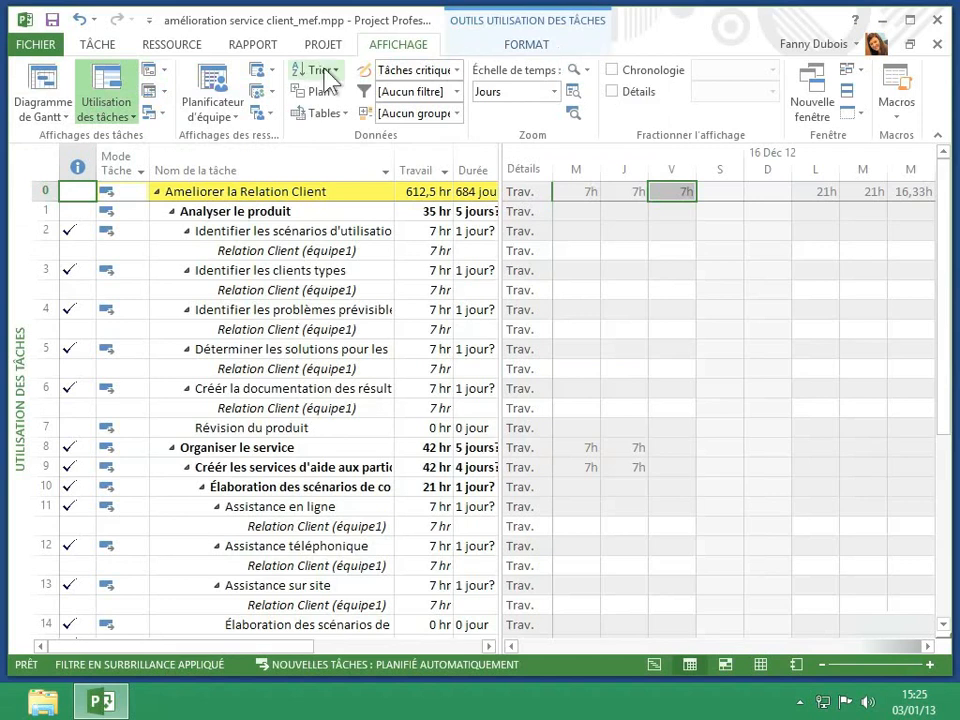
{"action": "left_click", "coordinate": [215, 84]}
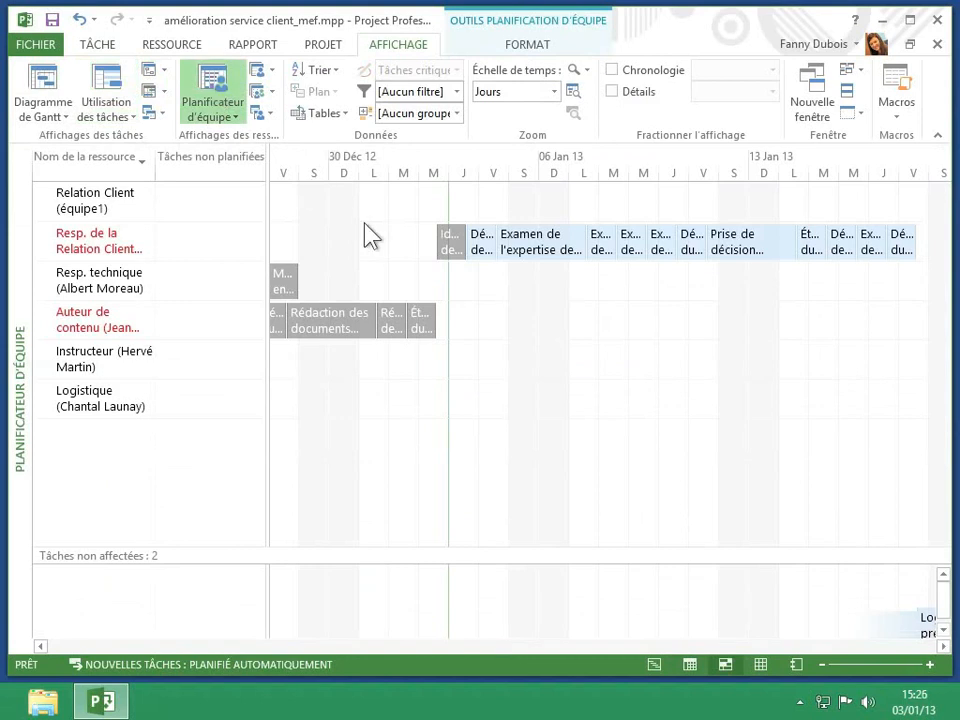
- Consult the full list of available views from the Planificateur d'équipe without applying another view
{"action": "left_click", "coordinate": [237, 116]}
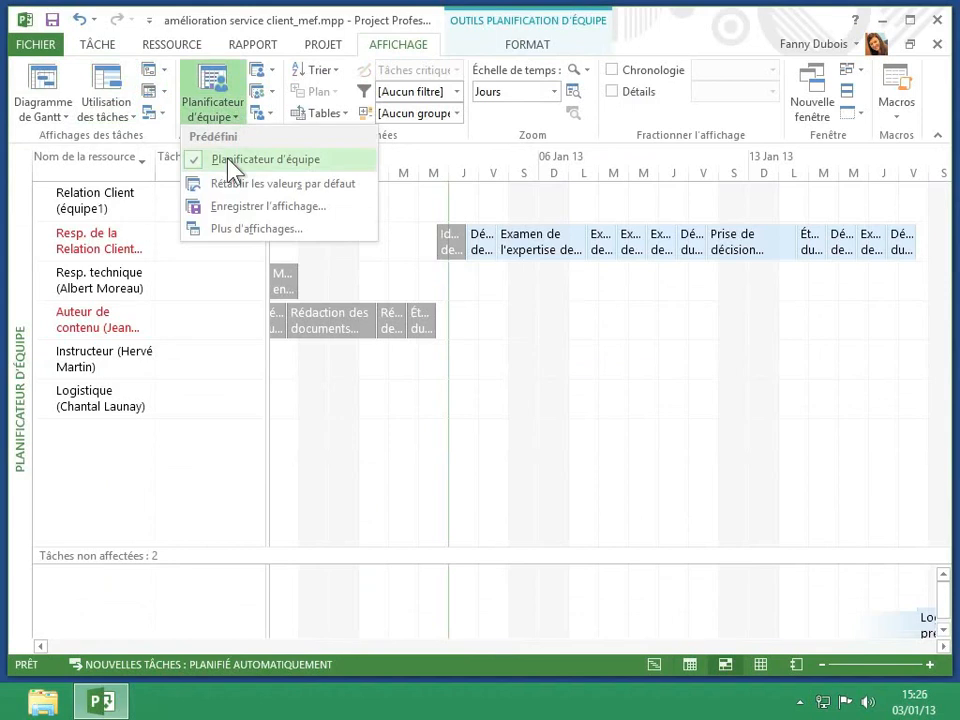
{"action": "left_click", "coordinate": [232, 229]}
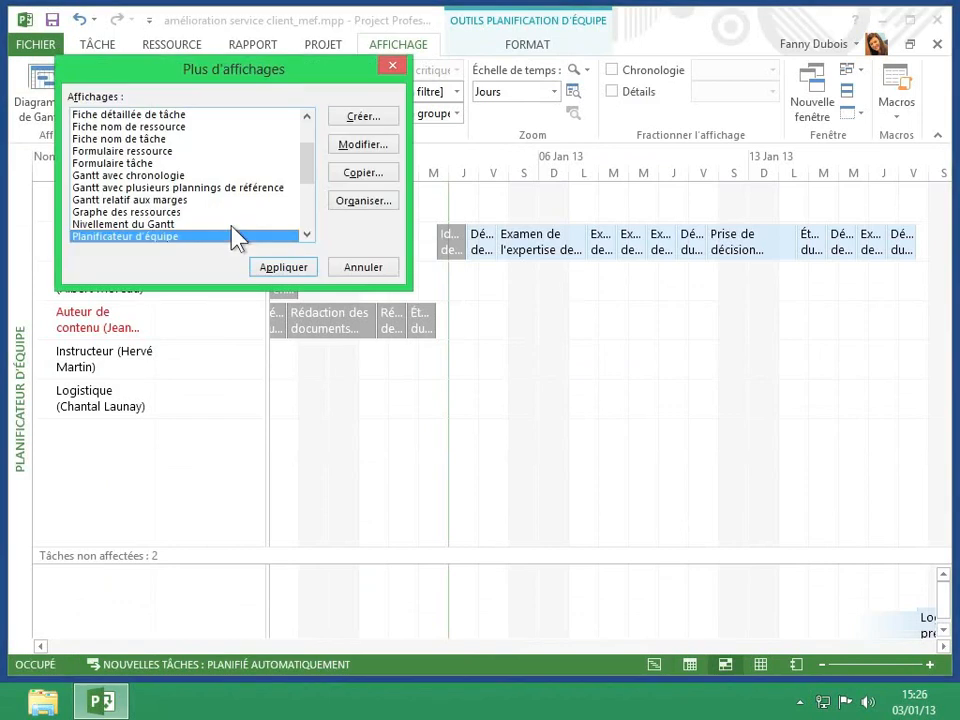
{"action": "left_click", "coordinate": [376, 268]}
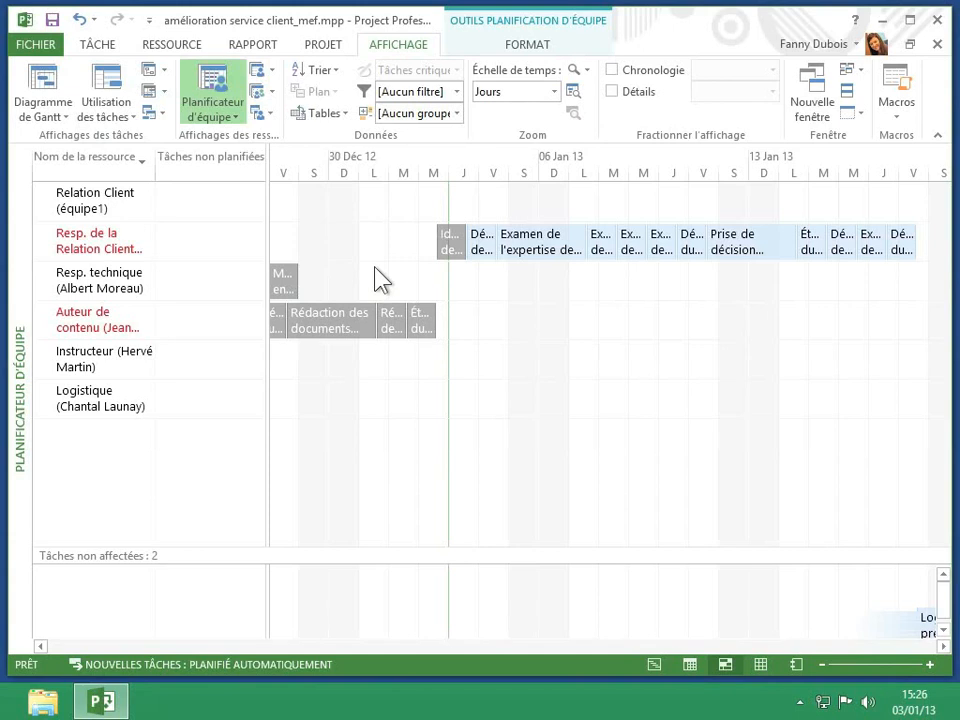
- Generate the Aperçu des ressources report for the project
{"action": "left_click", "coordinate": [252, 45]}
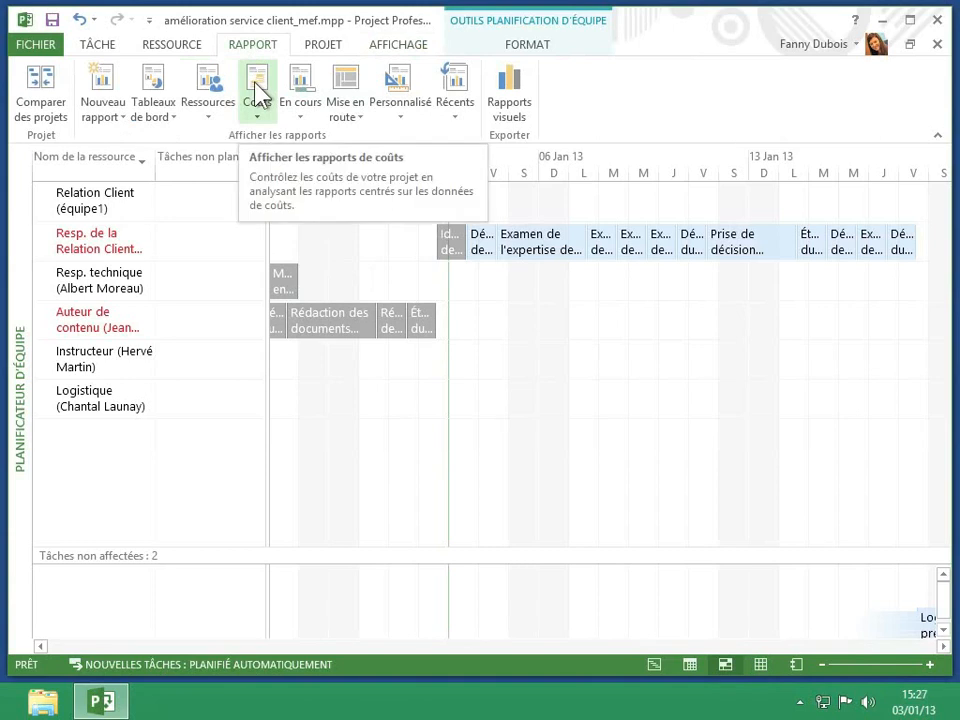
{"action": "left_click", "coordinate": [221, 103]}
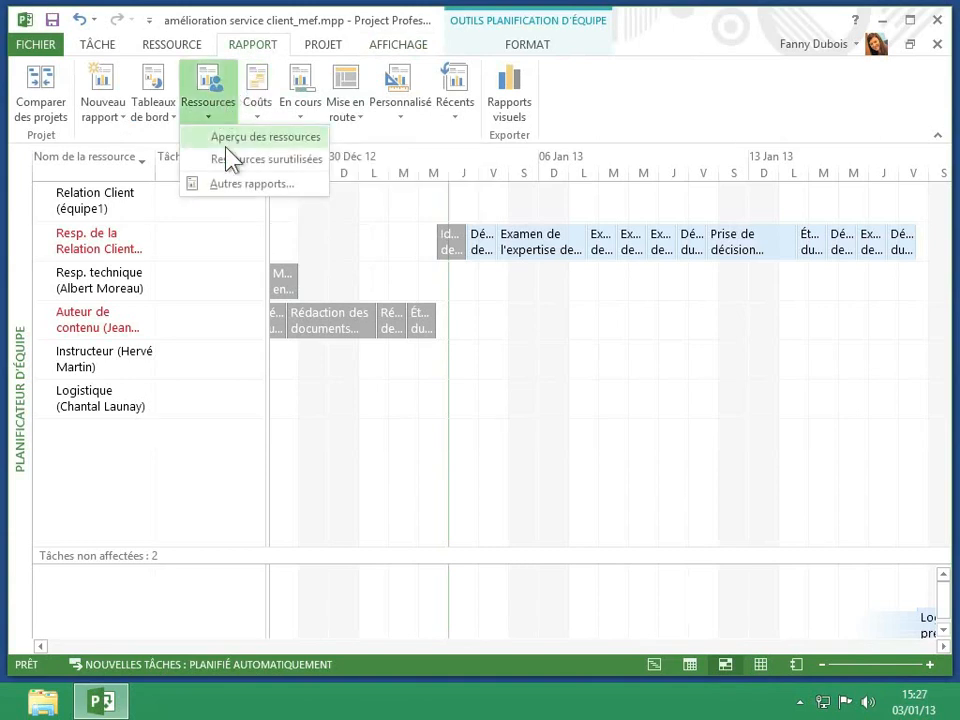
{"action": "left_click", "coordinate": [226, 145]}
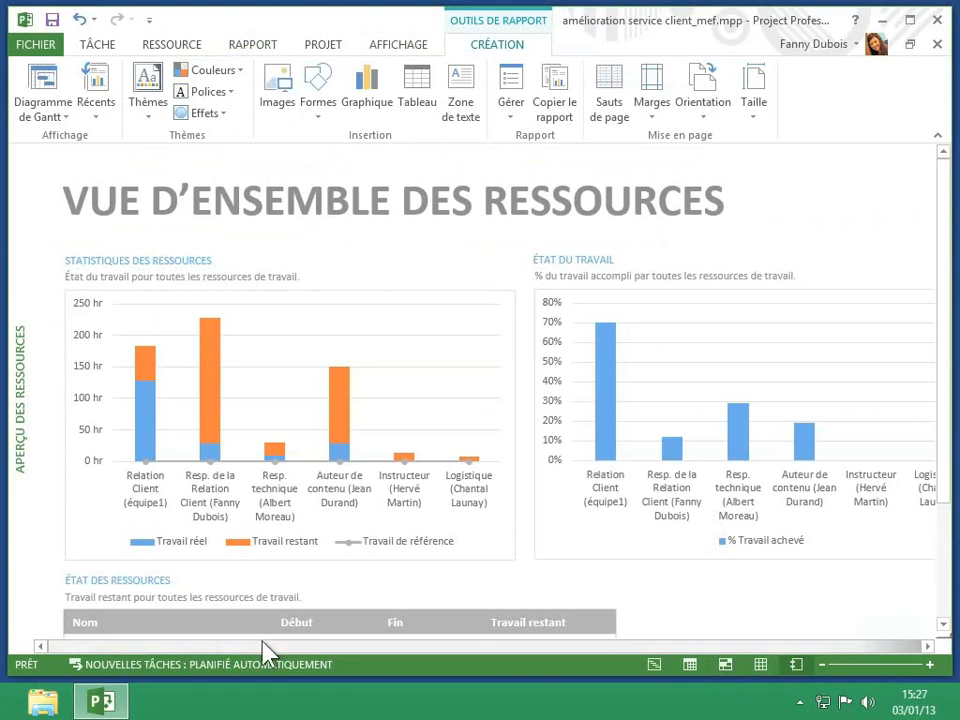
- Show the Chronologie above the resource report and select it to reach its formatting options
{"action": "left_click", "coordinate": [393, 50]}
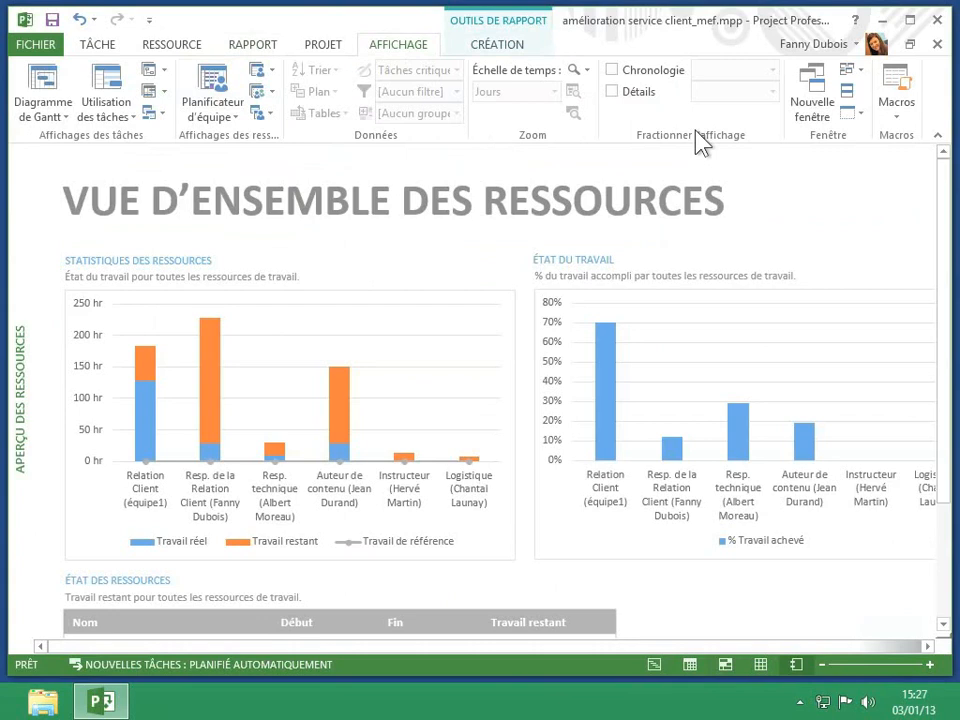
{"action": "left_click", "coordinate": [658, 80]}
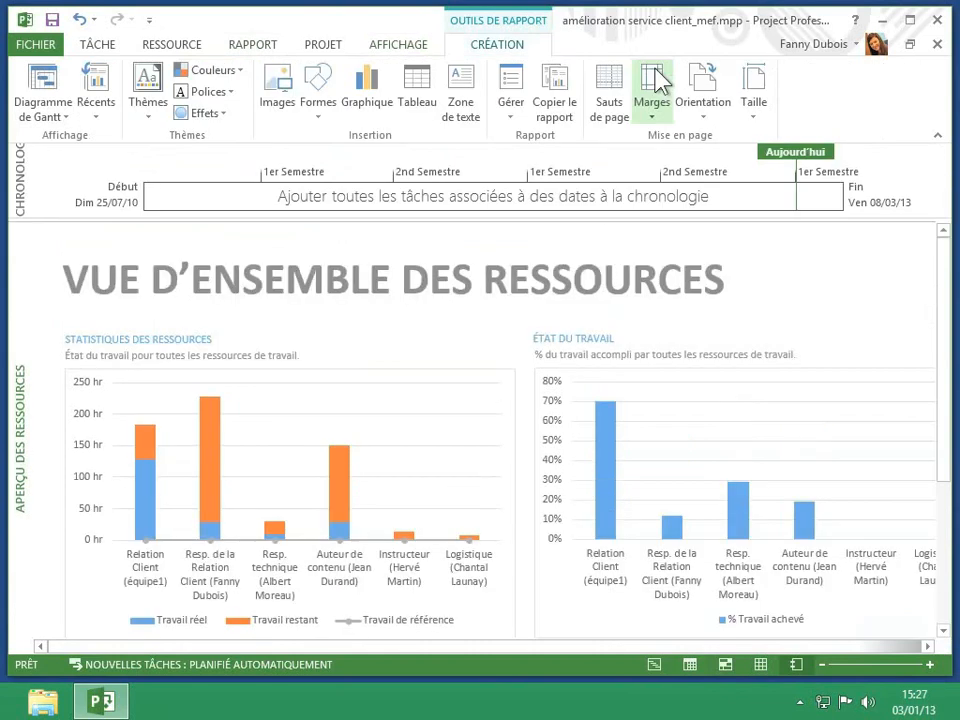
{"action": "left_click", "coordinate": [512, 178]}
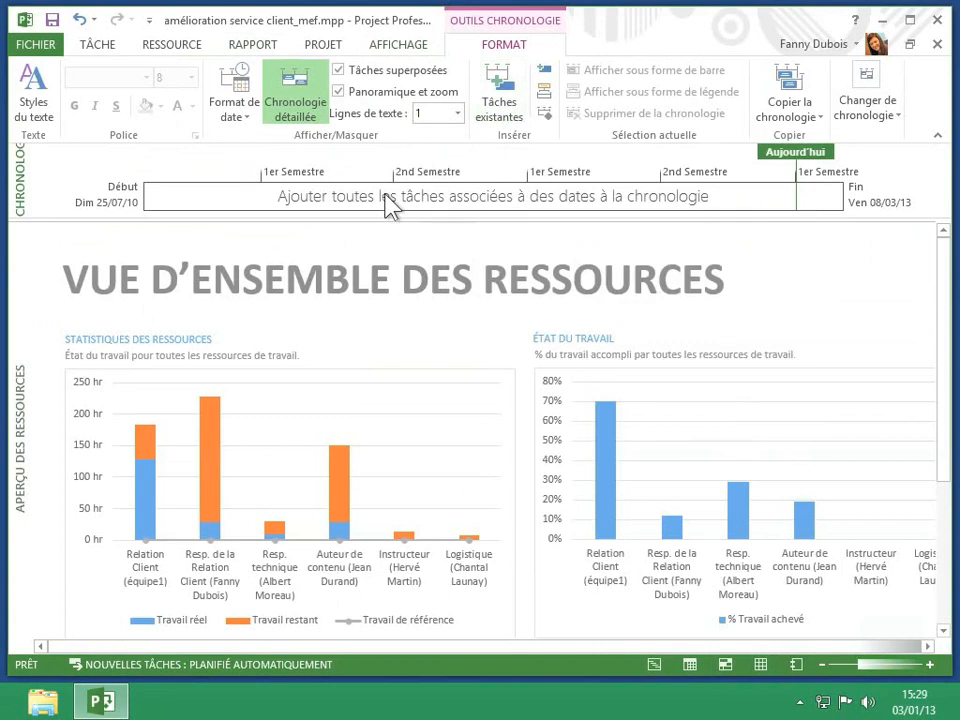
- Split the display with a Détails pane below the resource report and set that pane to Formulaire ressource
{"action": "left_click", "coordinate": [394, 48]}
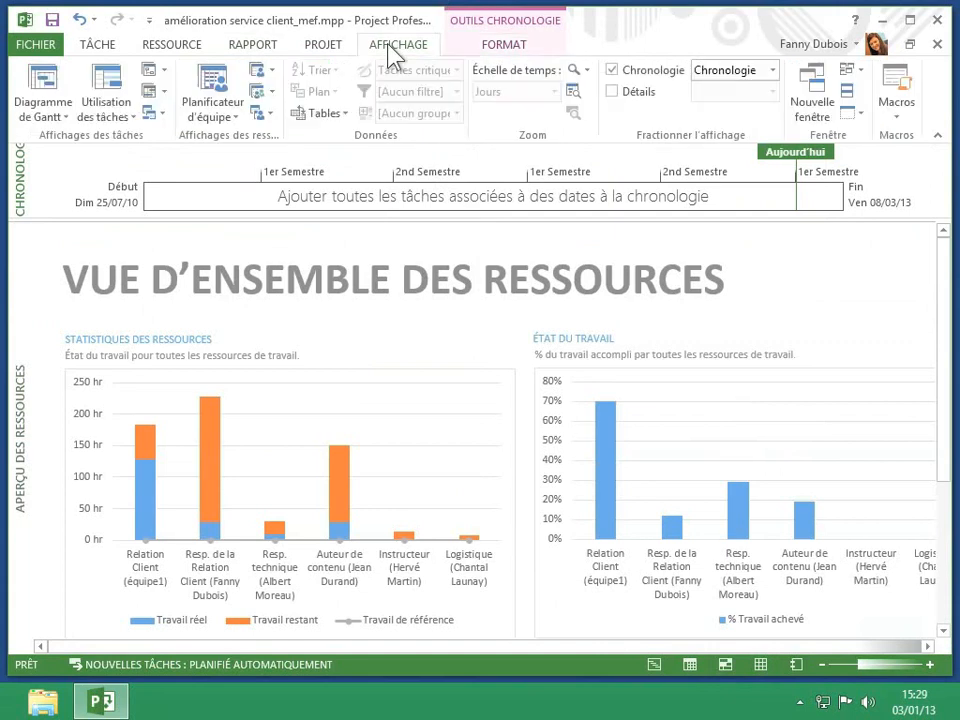
{"action": "left_click", "coordinate": [612, 96]}
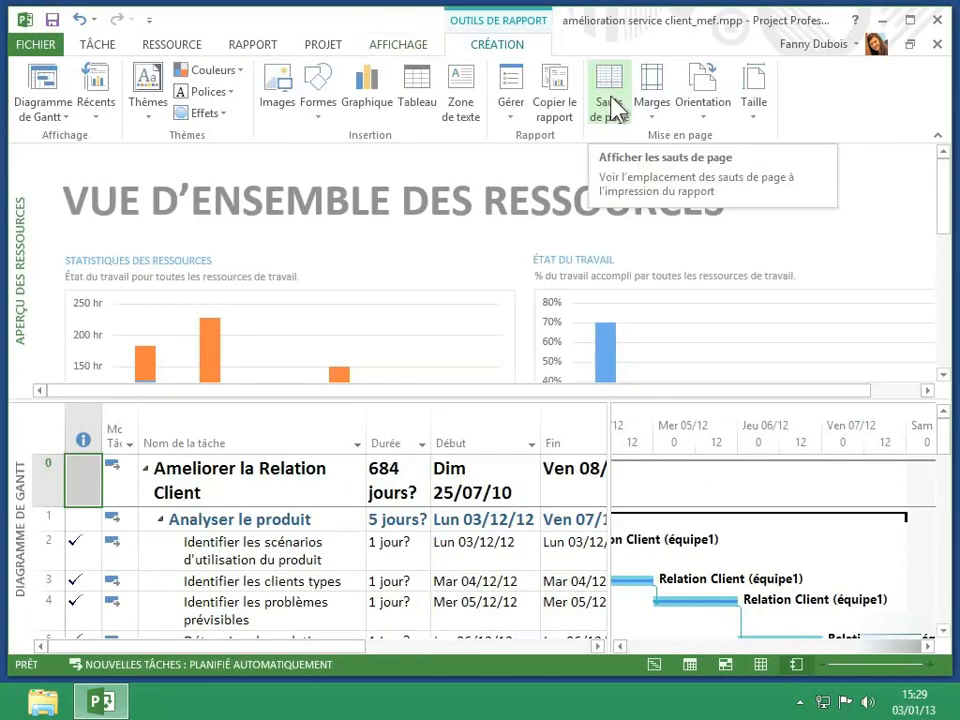
{"action": "left_click", "coordinate": [397, 46]}
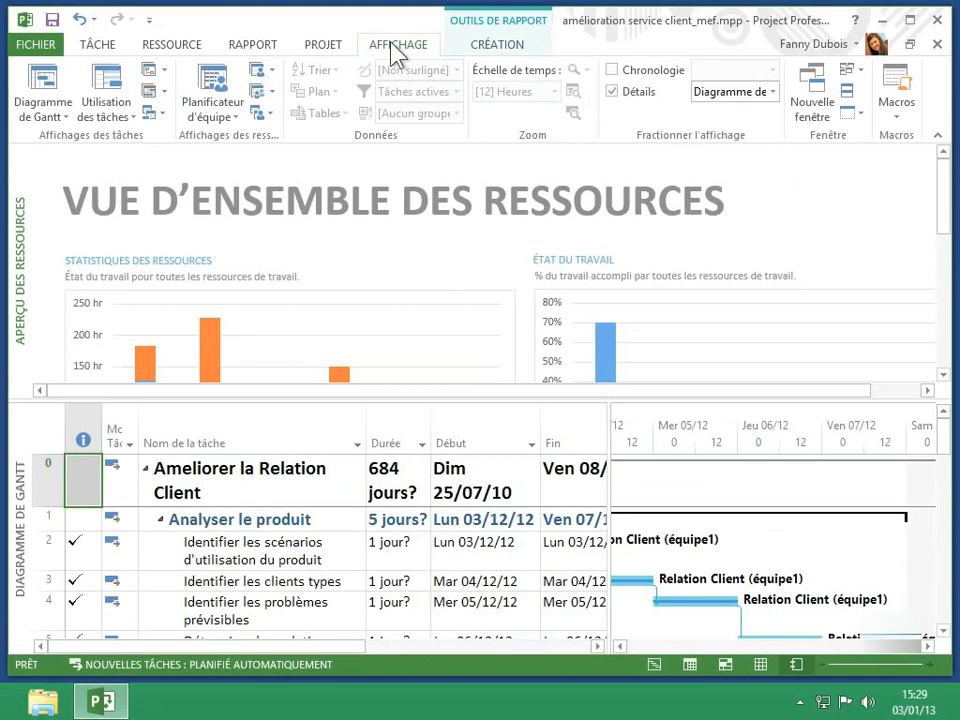
{"action": "left_click", "coordinate": [772, 92]}
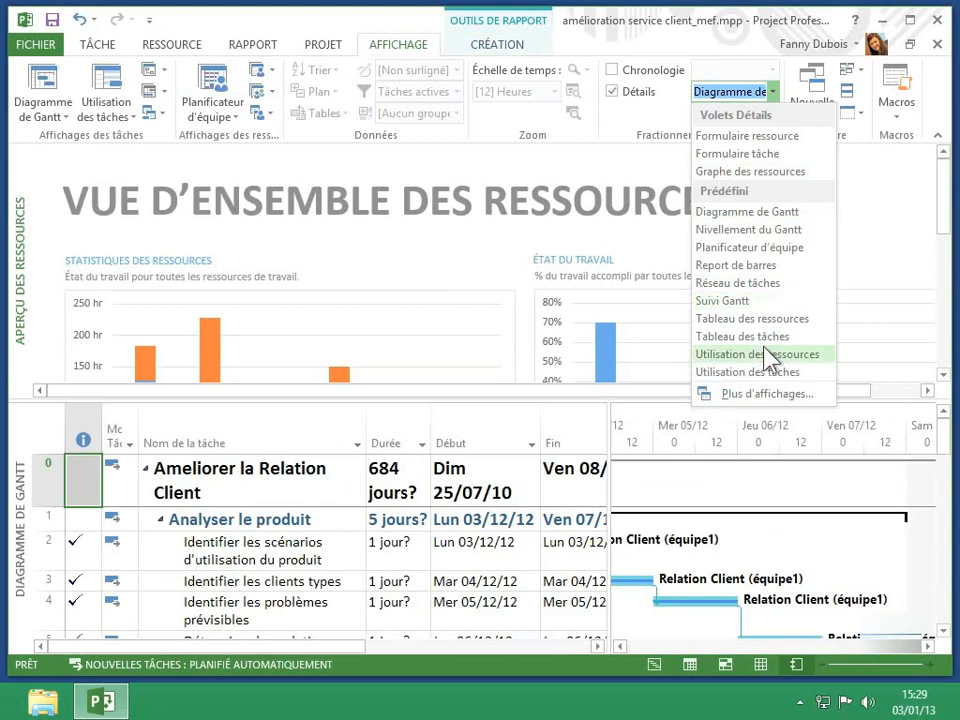
{"action": "left_click", "coordinate": [774, 137]}
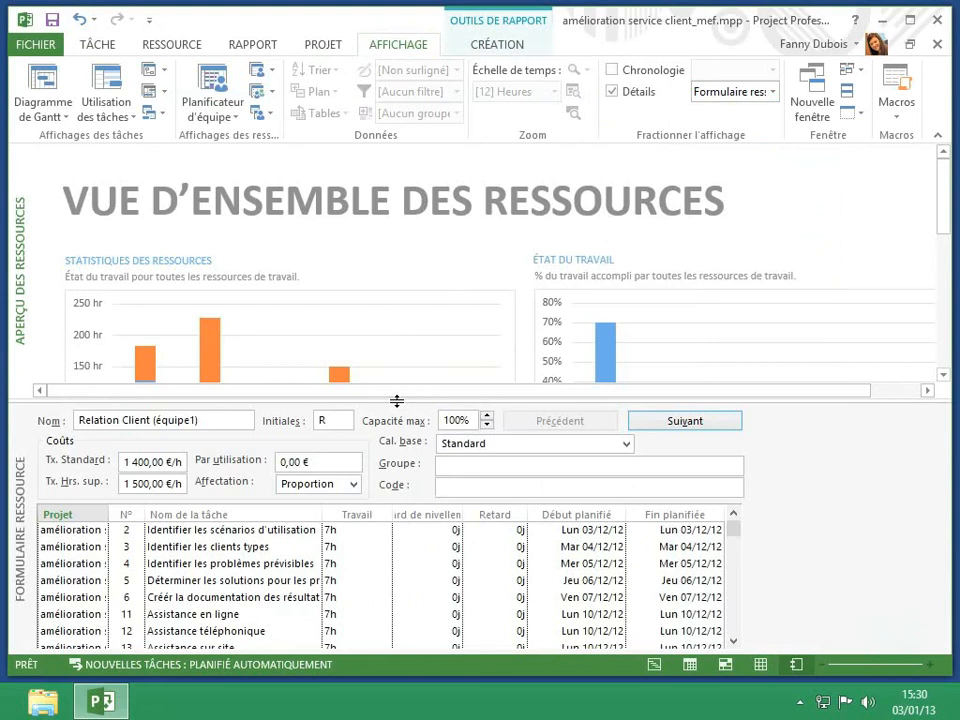
- Enlarge the resource report pane by lowering the divider, and switch the lower pane to the Planificateur d'équipe view
{"action": "left_click_drag", "start_coordinate": [397, 401], "coordinate": [492, 481]}
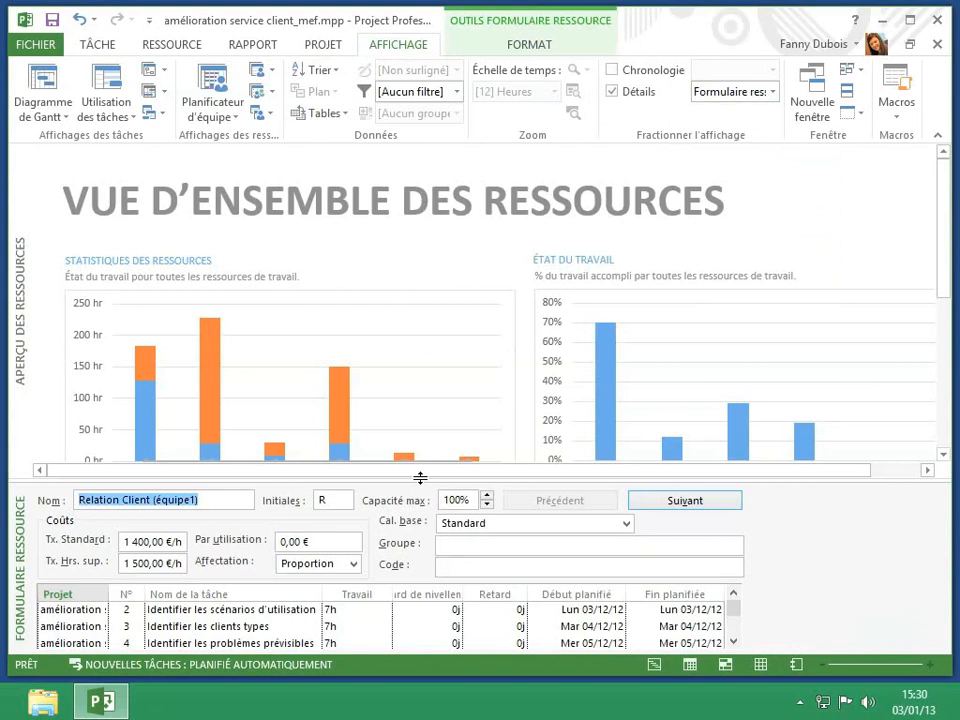
{"action": "right_click", "coordinate": [30, 522]}
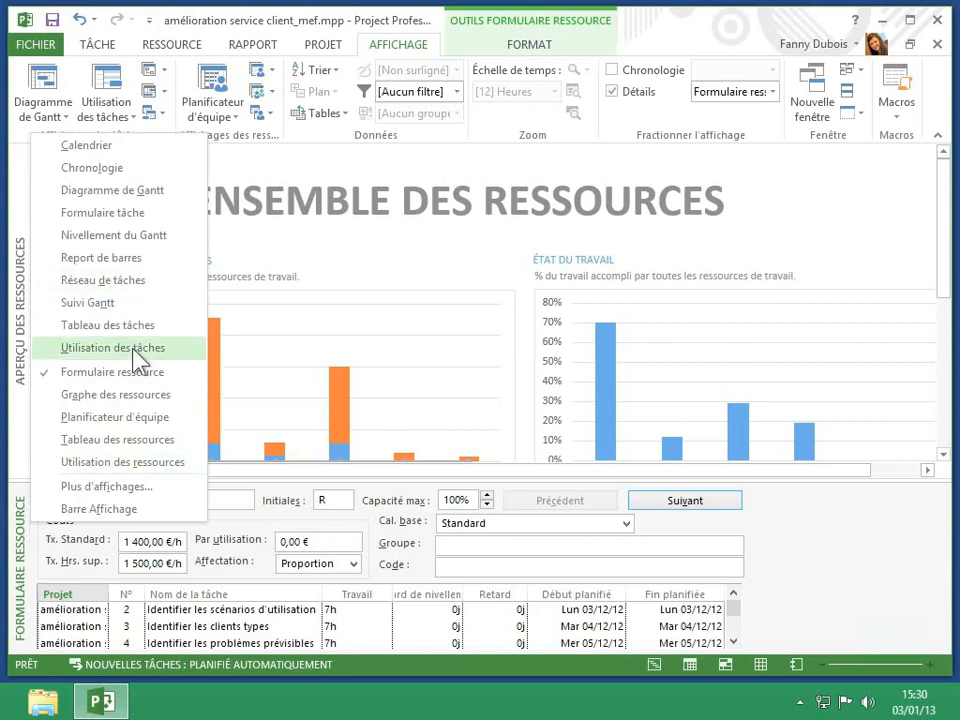
{"action": "left_click", "coordinate": [133, 418]}
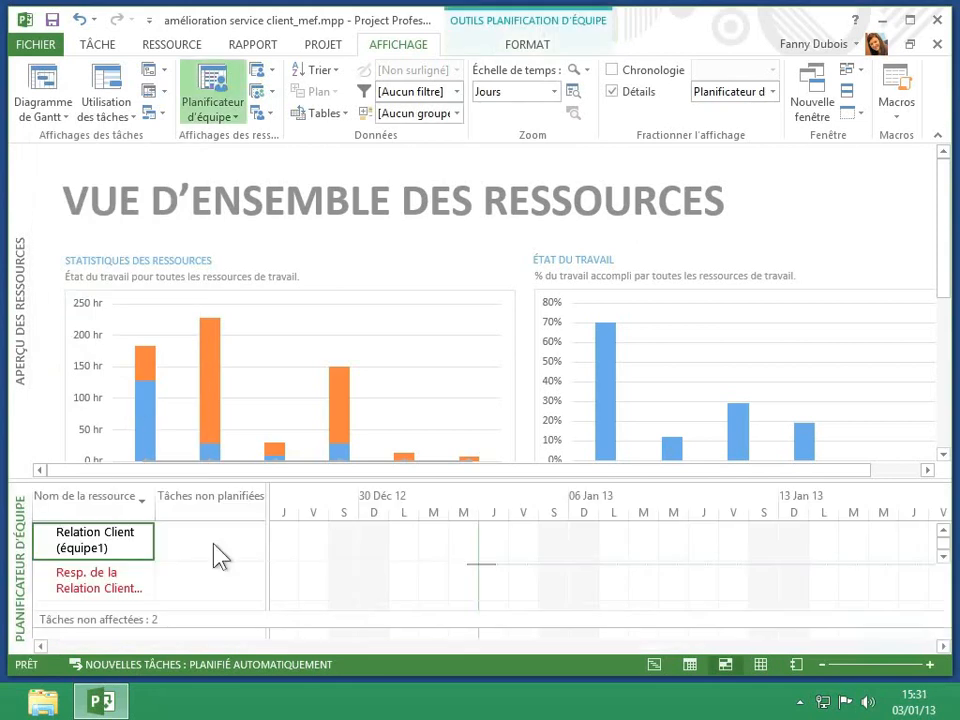
- Remove the Détails pane so only the resource report remains, and set Project's default view to Formulaire ressource in the general options
{"action": "left_click", "coordinate": [613, 91]}
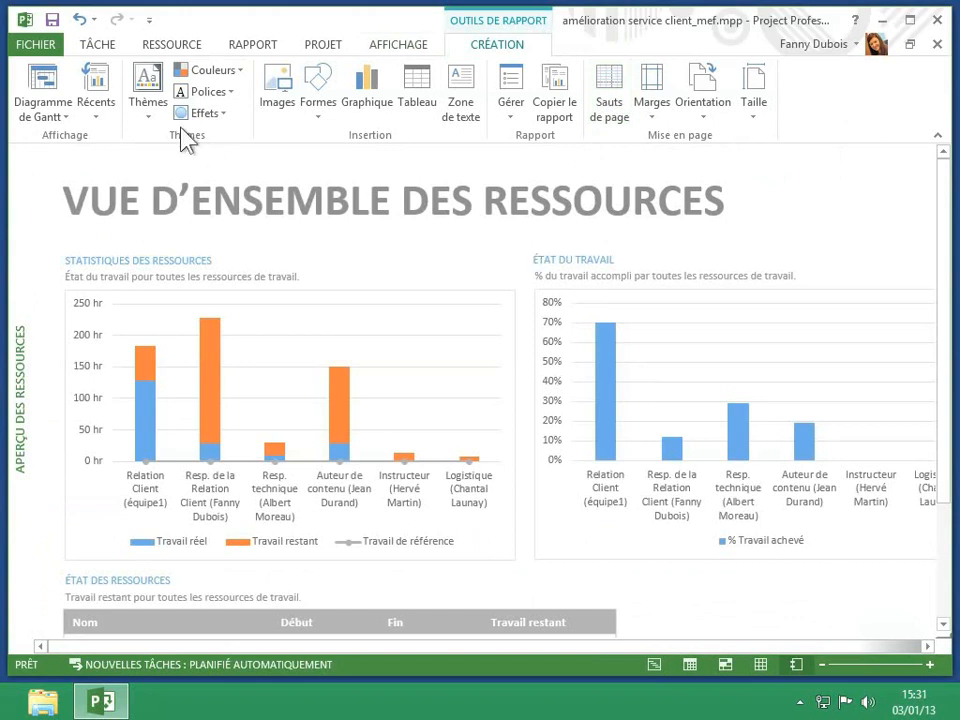
{"action": "left_click", "coordinate": [40, 47]}
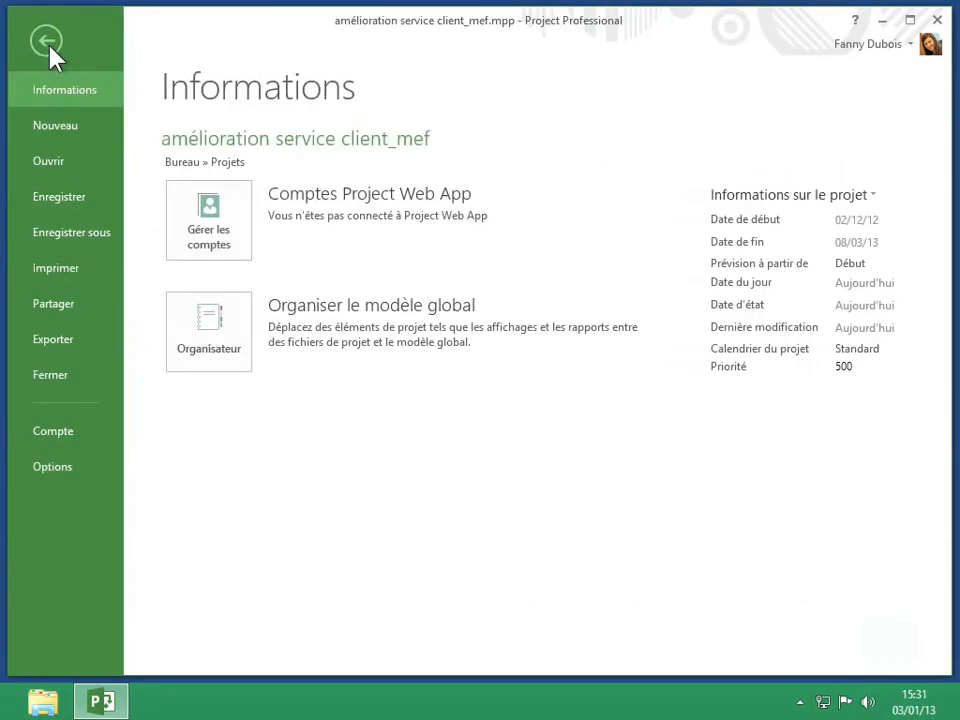
{"action": "left_click", "coordinate": [70, 495]}
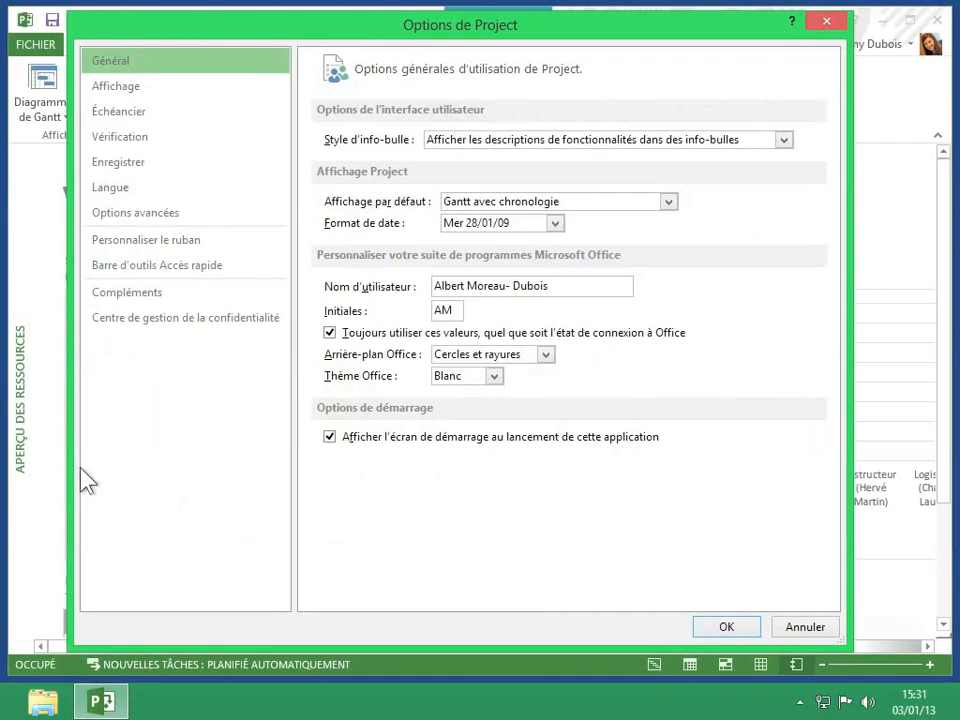
{"action": "left_click", "coordinate": [539, 202]}
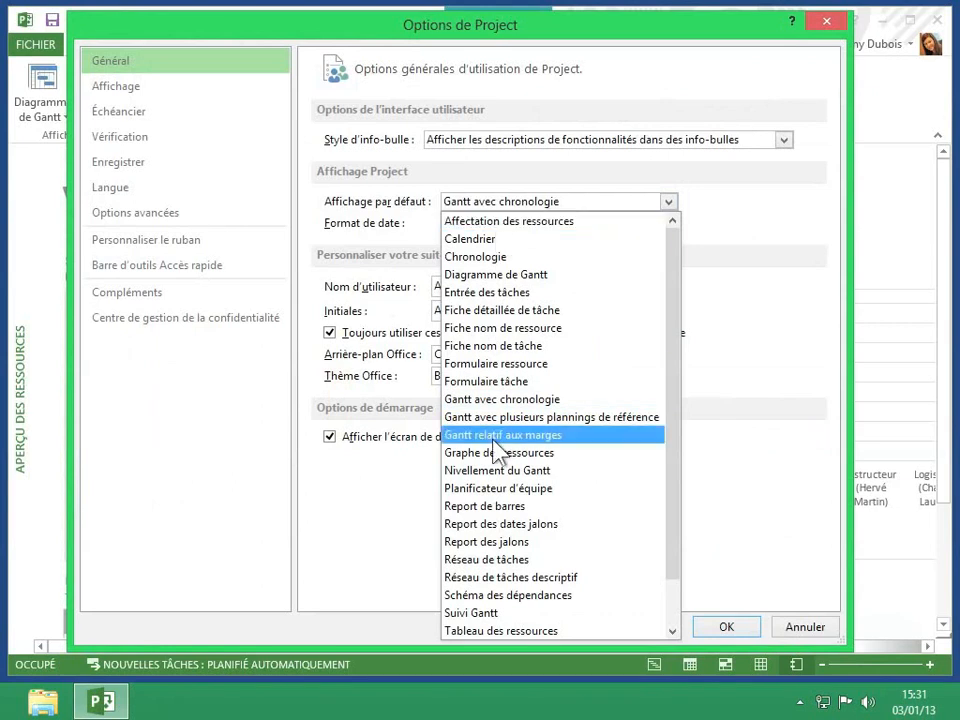
{"action": "left_click", "coordinate": [495, 364]}
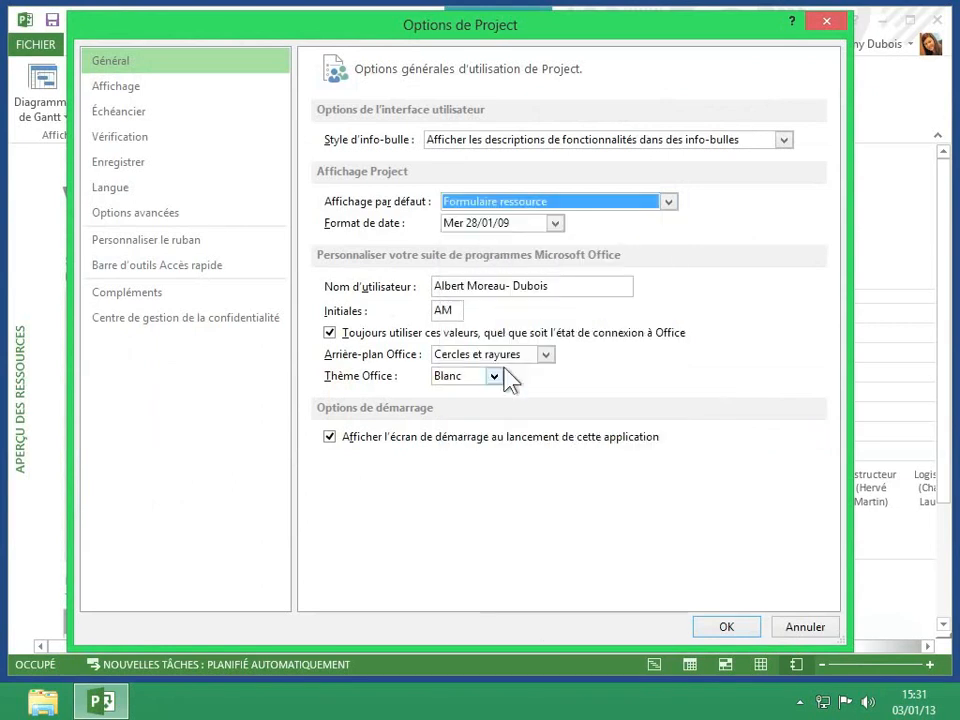
{"action": "left_click", "coordinate": [729, 630]}
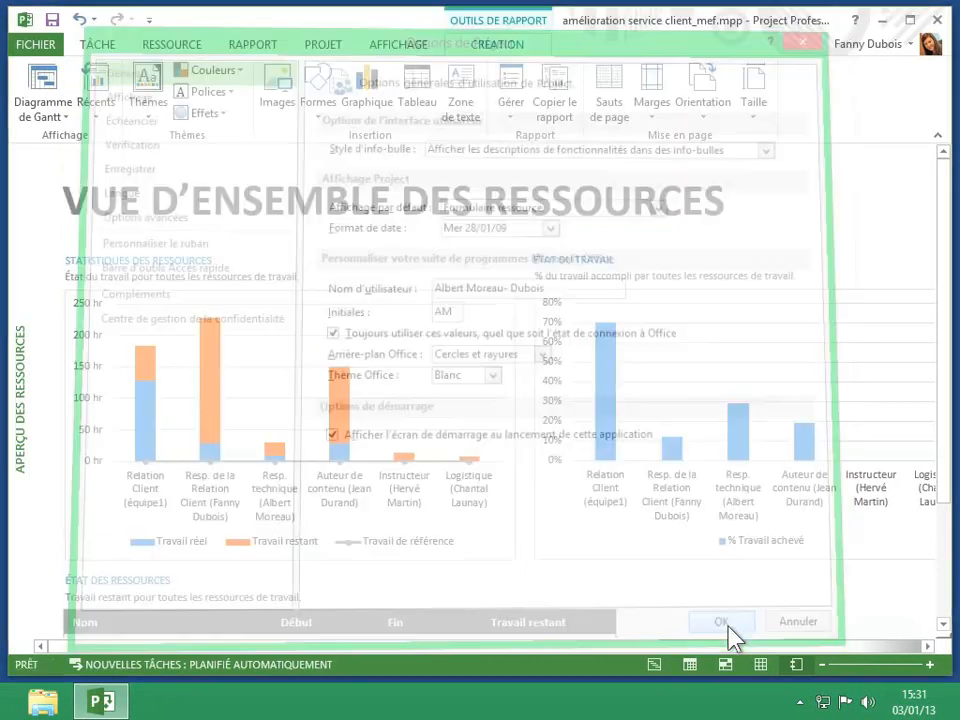